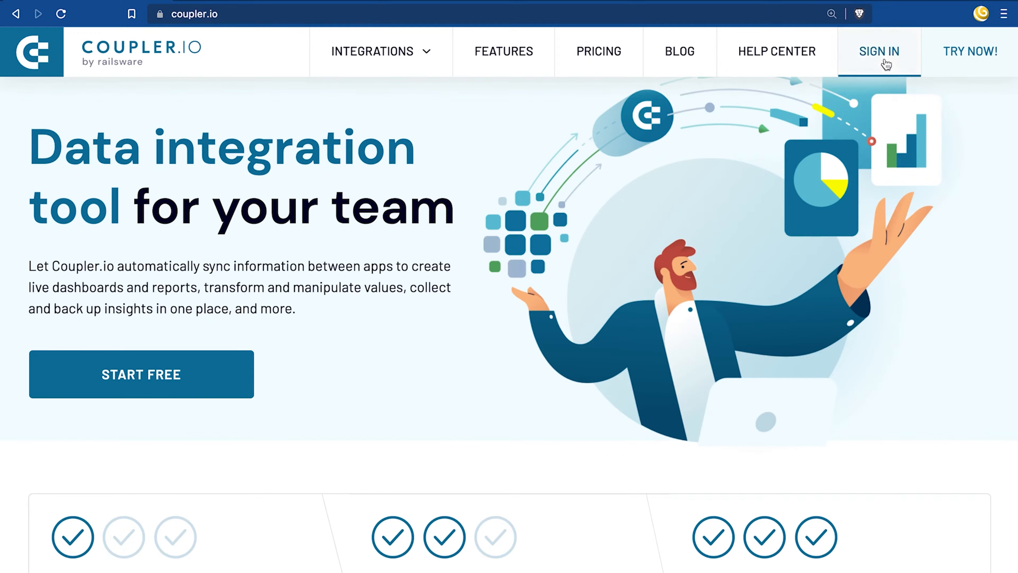
Sign in to Coupler.io with the Google account of the Coupler.io team.
left_click(884, 62)
left_click(611, 309)
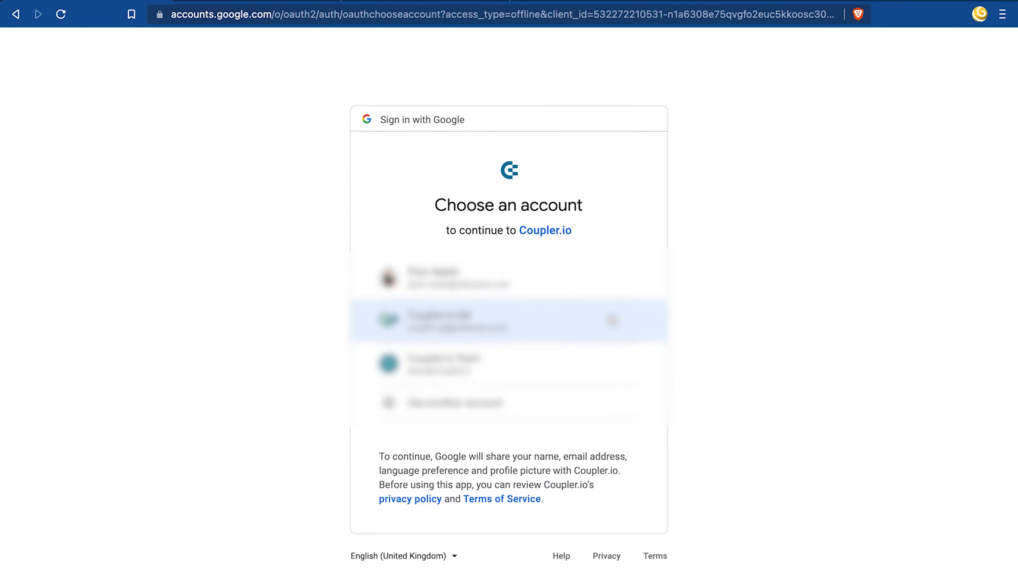
left_click(611, 310)
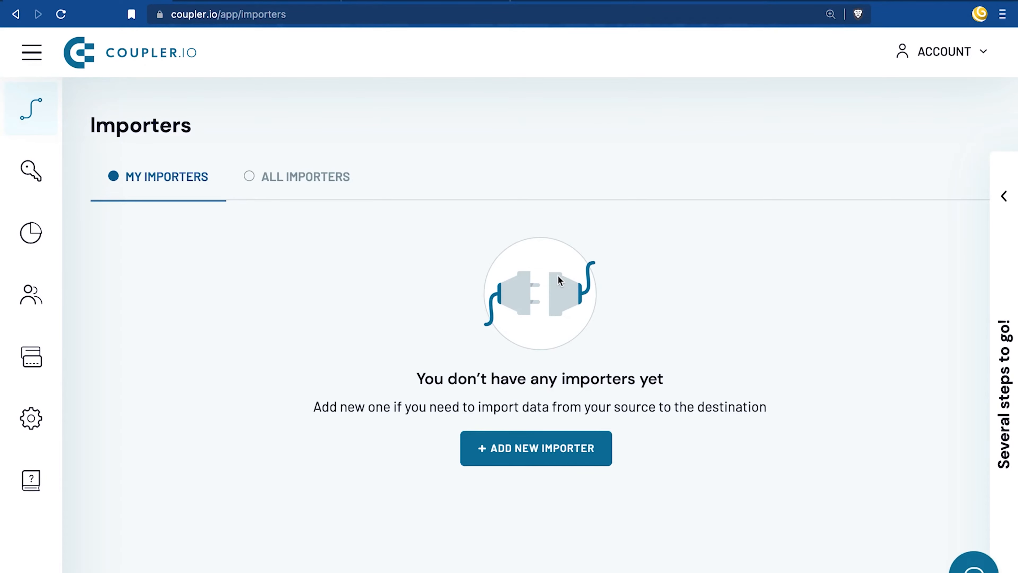
Add a new importer and title it "Blog traffic sources".
left_click(542, 460)
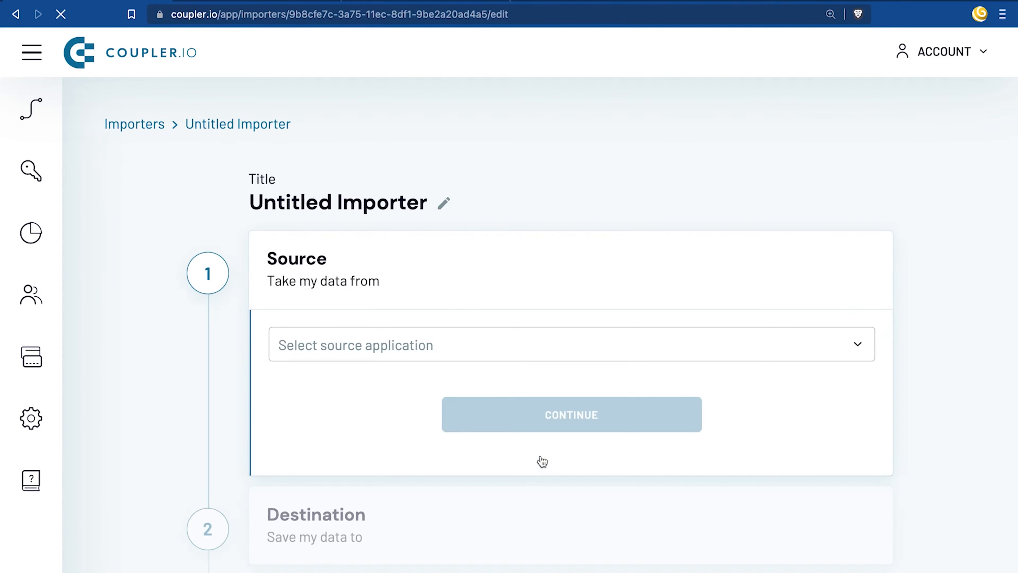
left_click(443, 203)
key("super+a")
type("Blog")
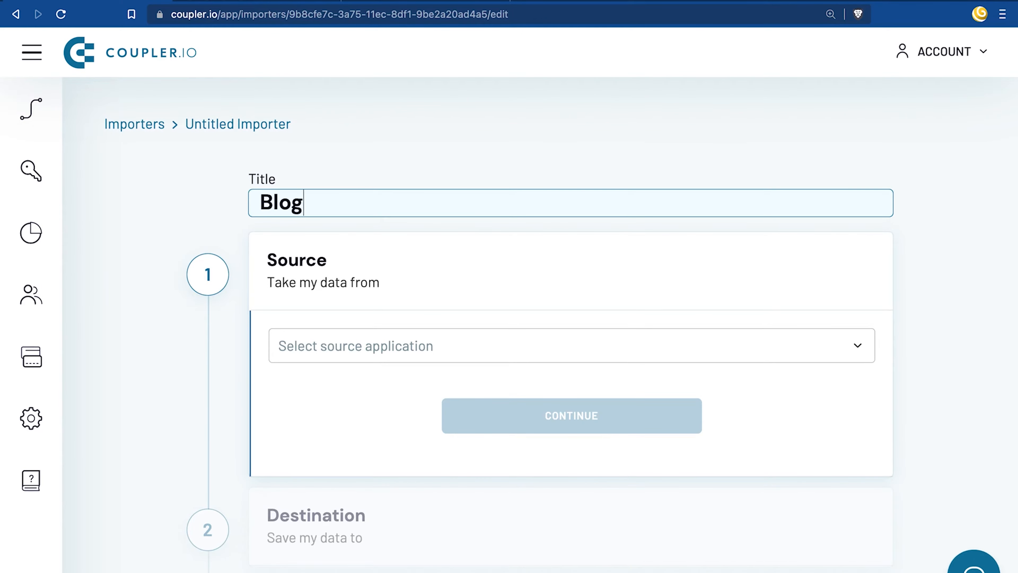
type(" traffic sources")
key("Return")
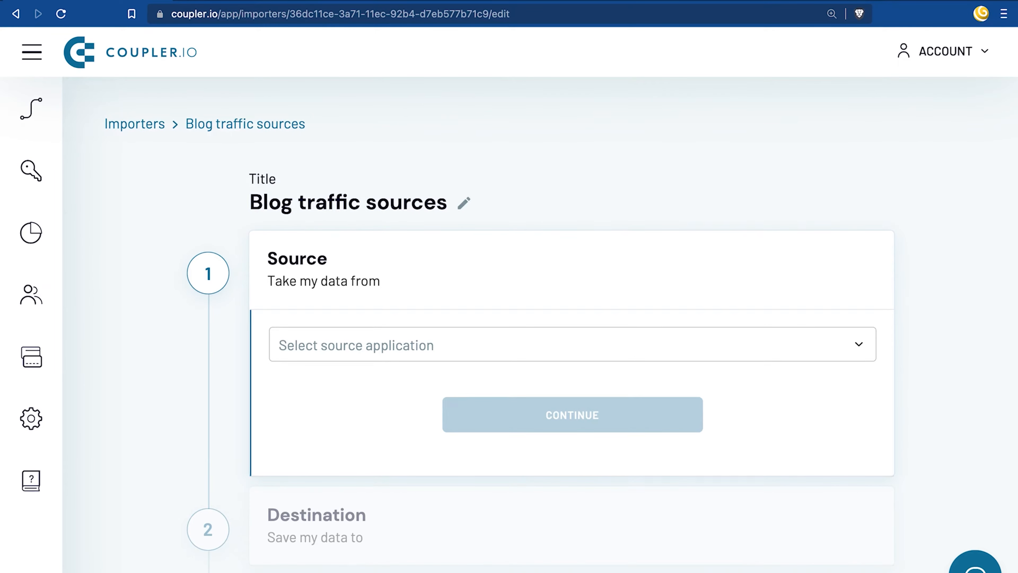
Choose Wordpress as the importer's source application and continue to the source account.
left_click(435, 344)
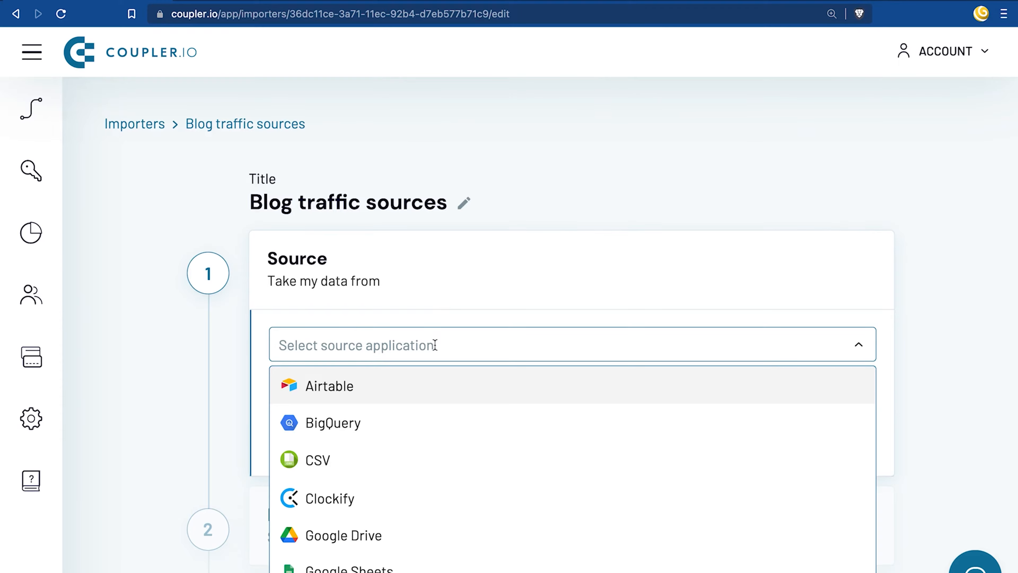
type("w")
left_click(425, 382)
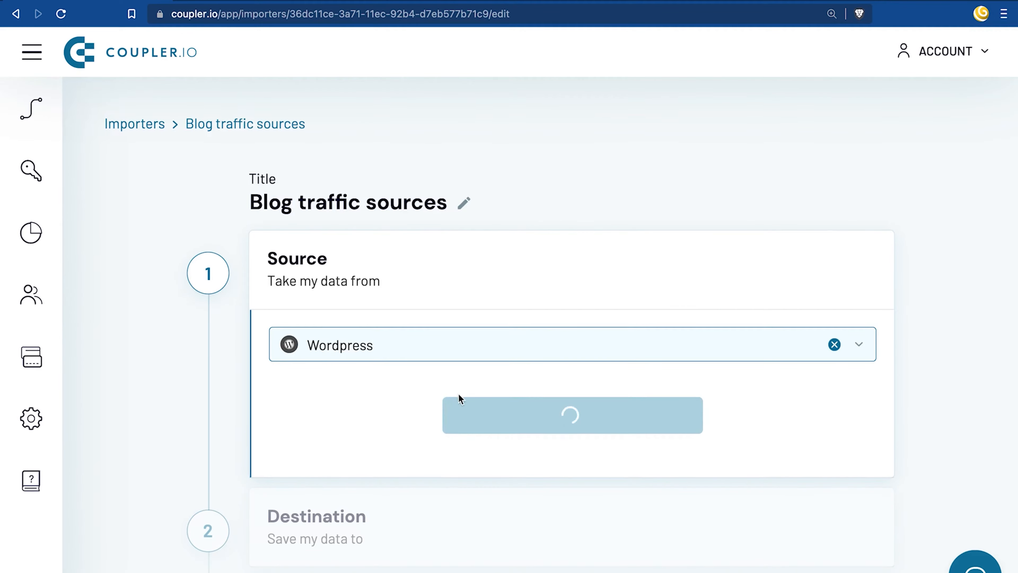
left_click(489, 422)
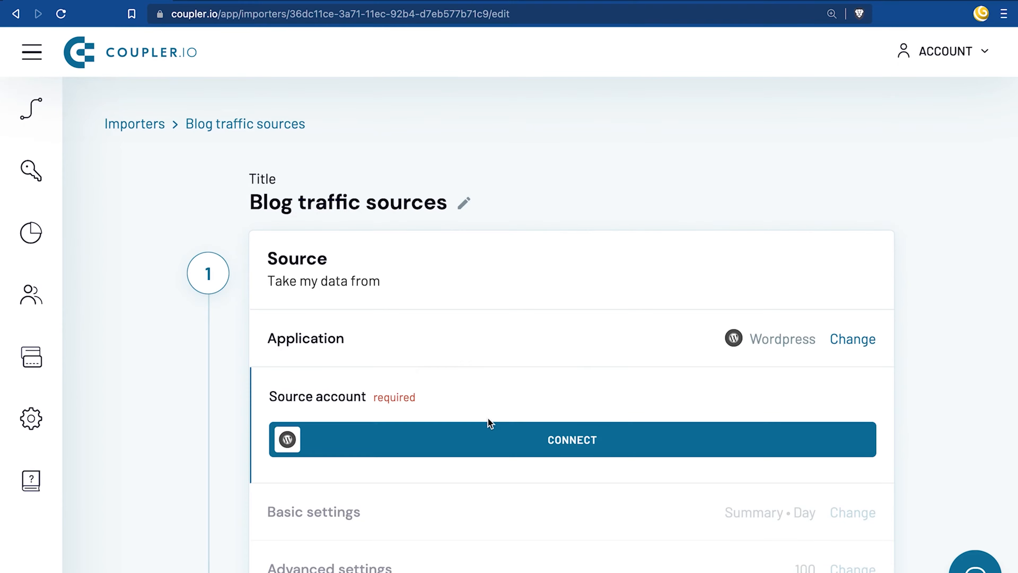
Connect the WordPress source account by approving access to the Coupler.io Blog site, and continue to the basic settings.
left_click(497, 441)
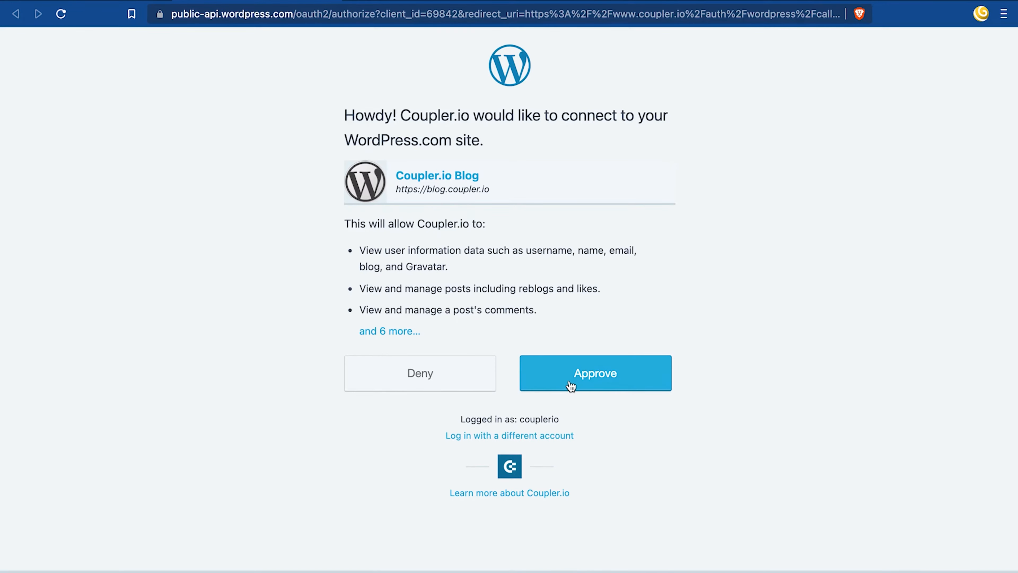
left_click(571, 383)
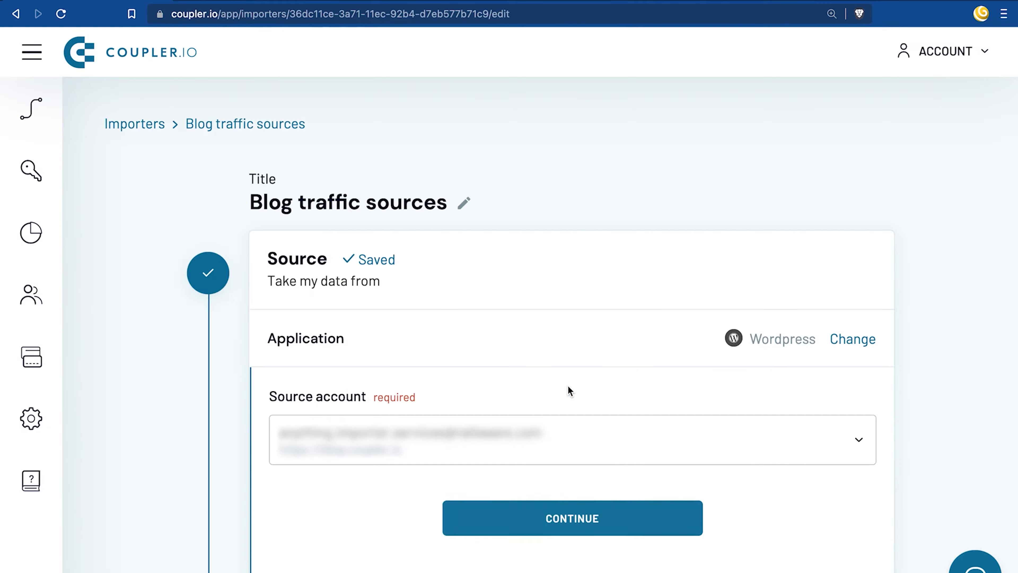
left_click(546, 532)
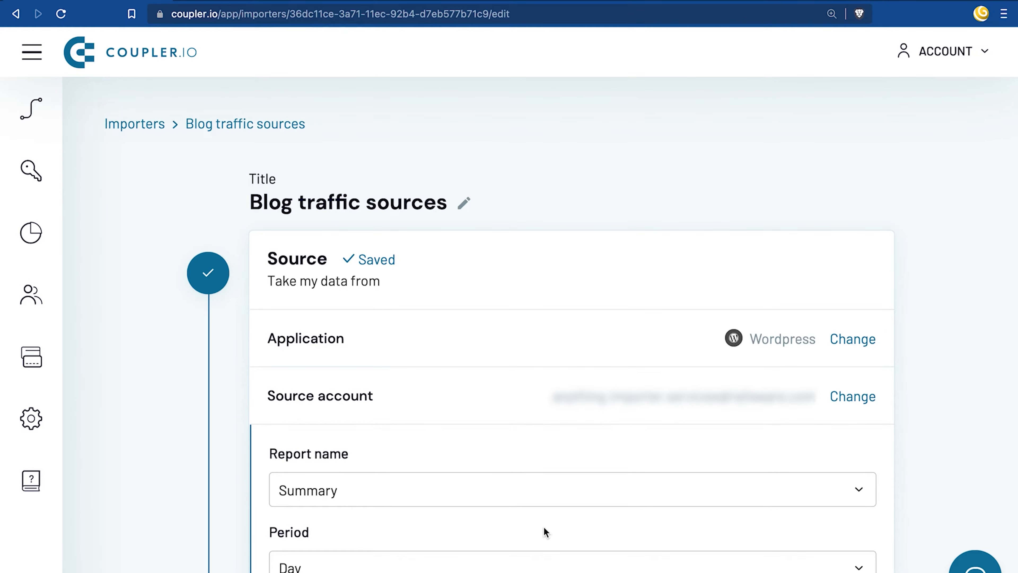
Set the source report to Referrers with the period Month and continue to the advanced settings.
left_click(533, 491)
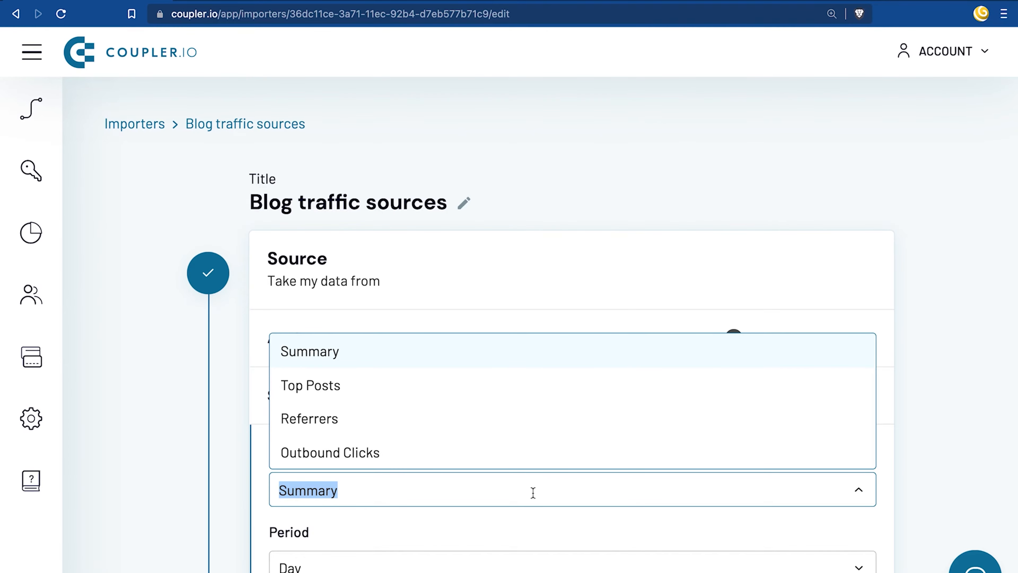
left_click(447, 421)
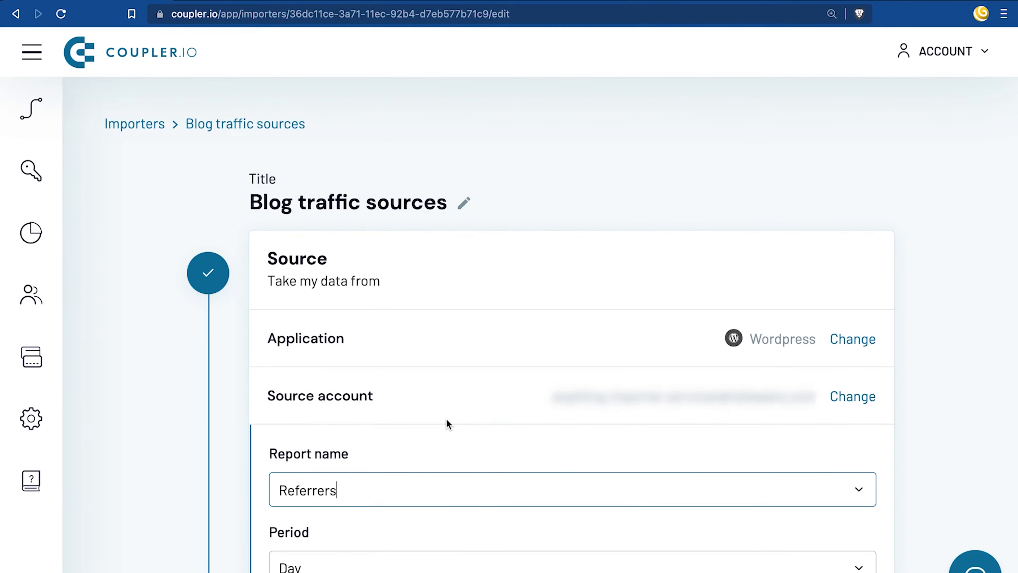
scroll(448, 423, "down", 4)
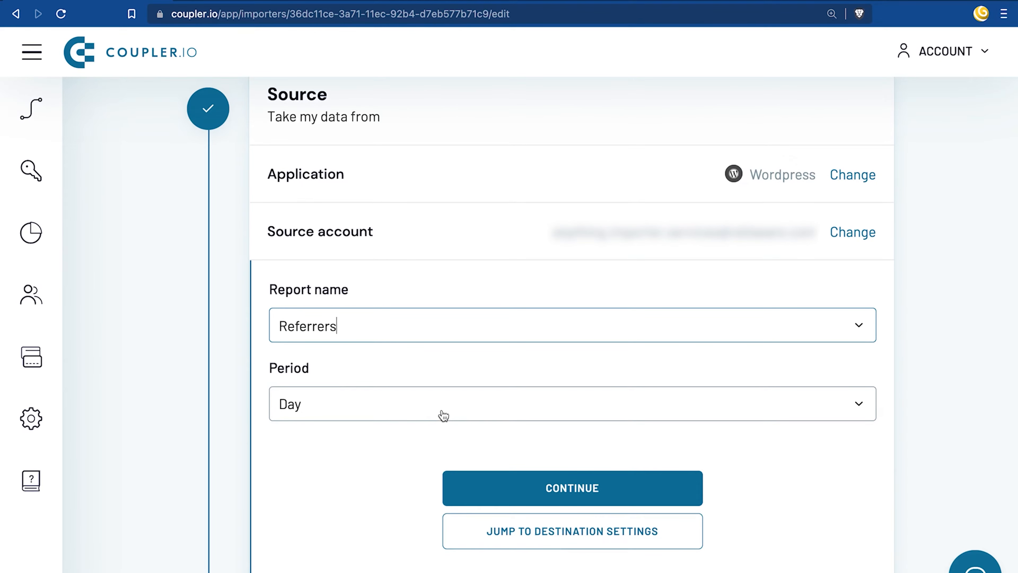
left_click(443, 415)
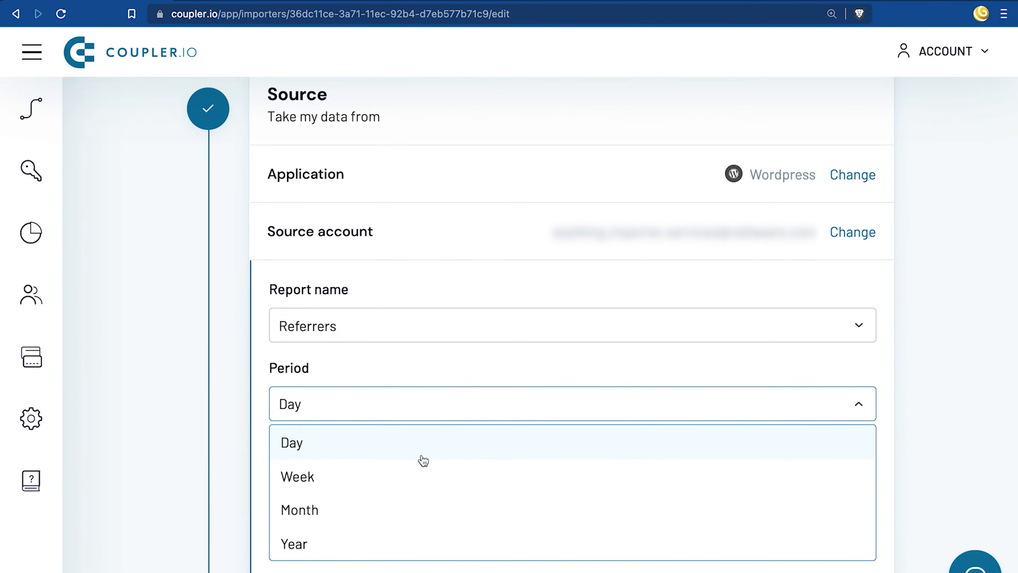
left_click(406, 515)
left_click(496, 496)
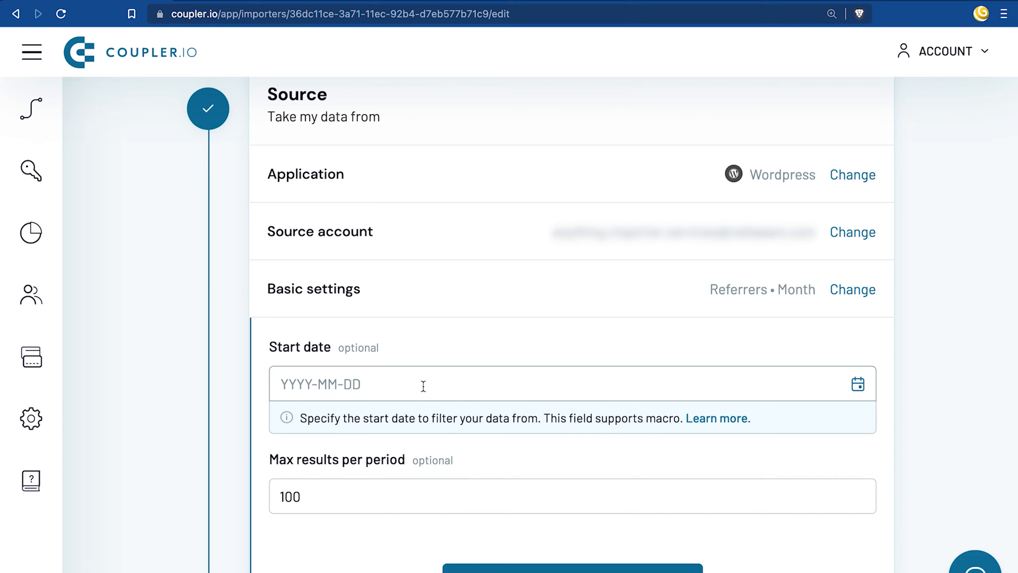
Set the max results per period to 1000 and proceed to the destination settings.
left_click(401, 500)
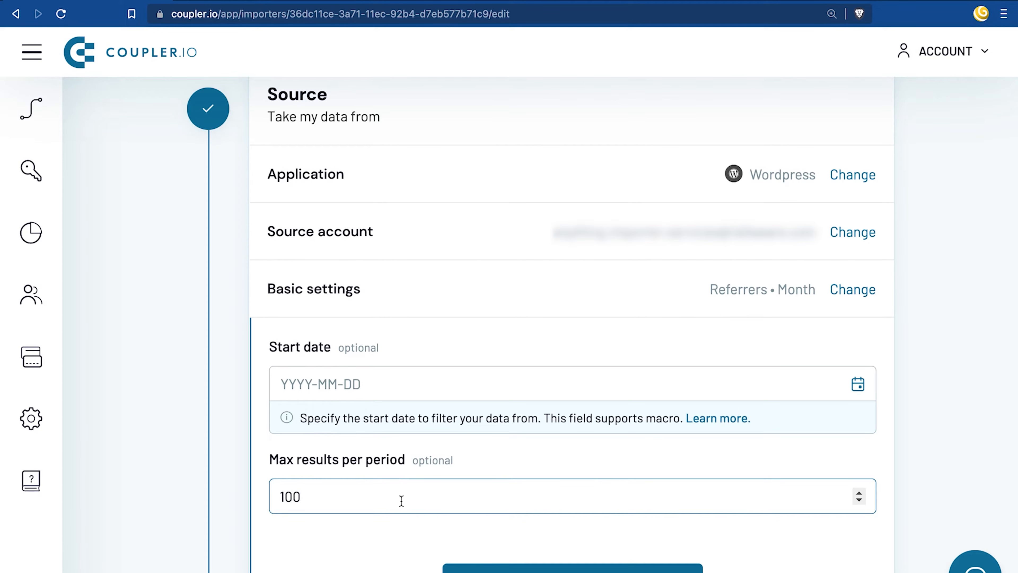
type("0")
scroll(445, 504, "down", 3)
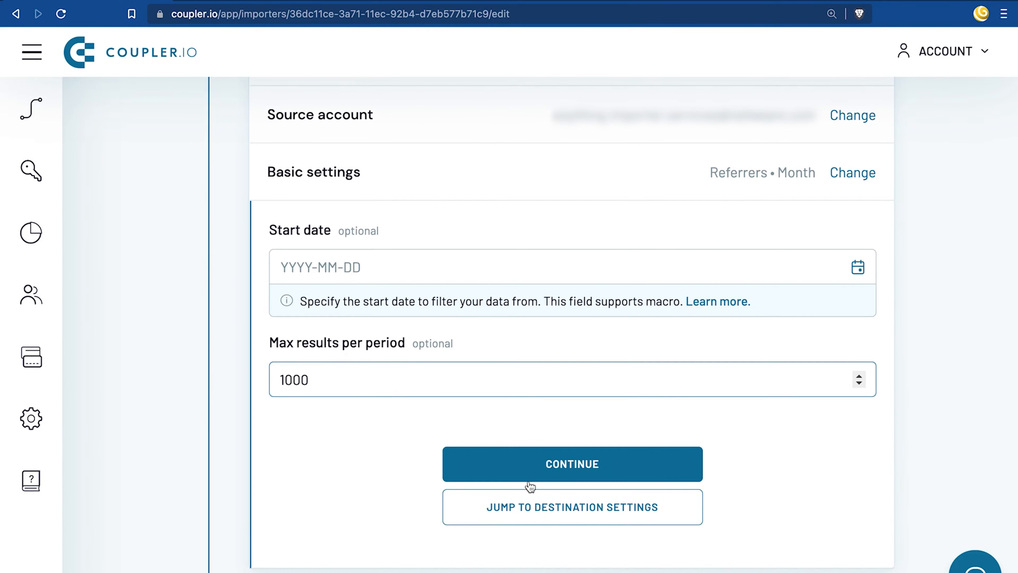
left_click(530, 481)
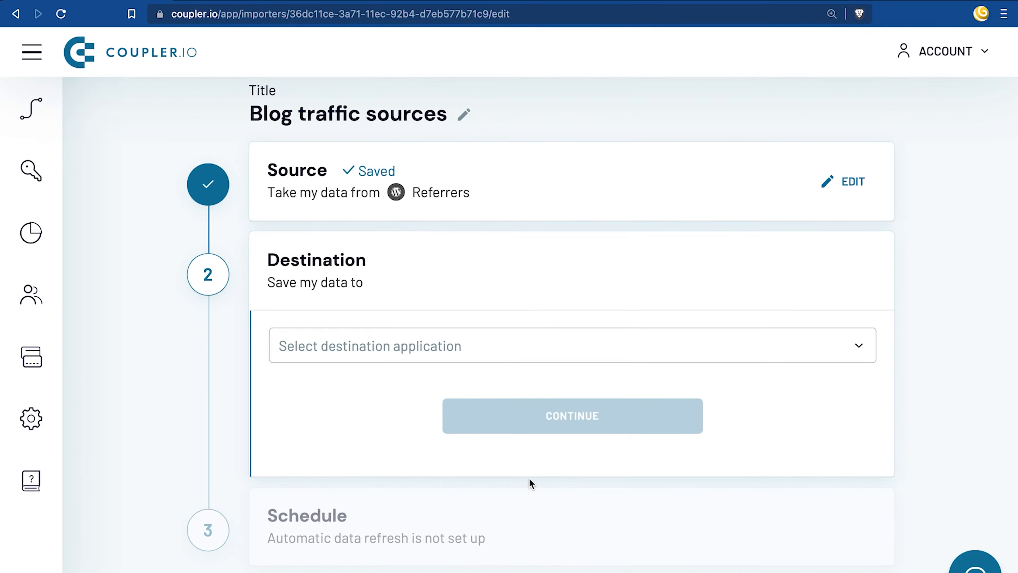
Choose BigQuery as the destination application and start connecting a destination account.
left_click(461, 349)
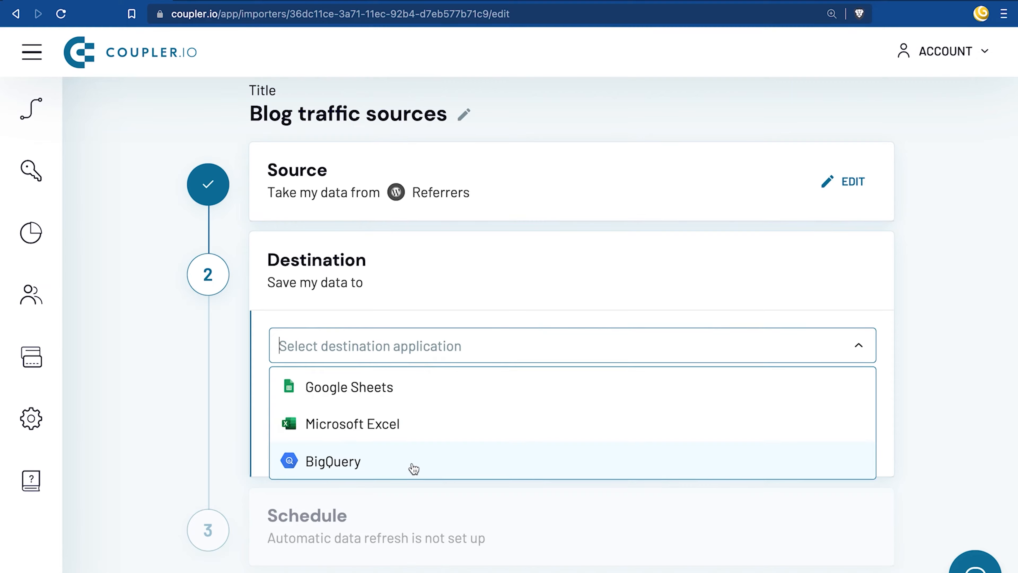
left_click(413, 465)
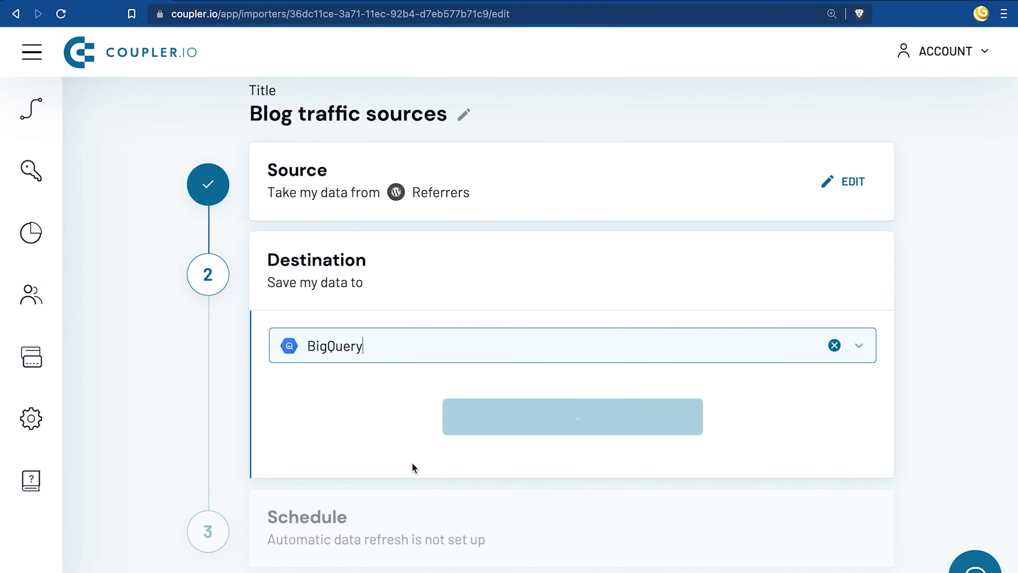
left_click(499, 429)
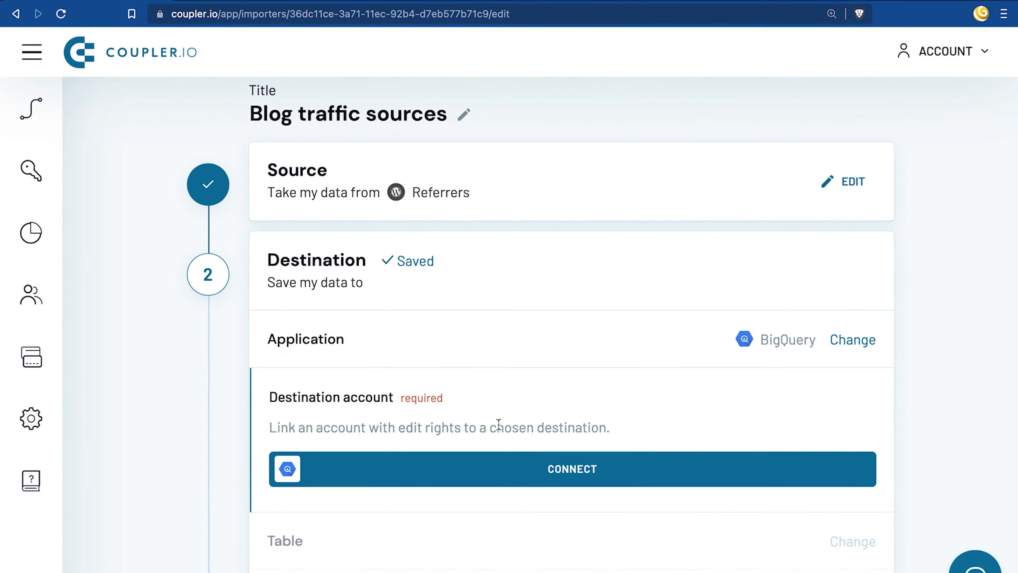
left_click(495, 478)
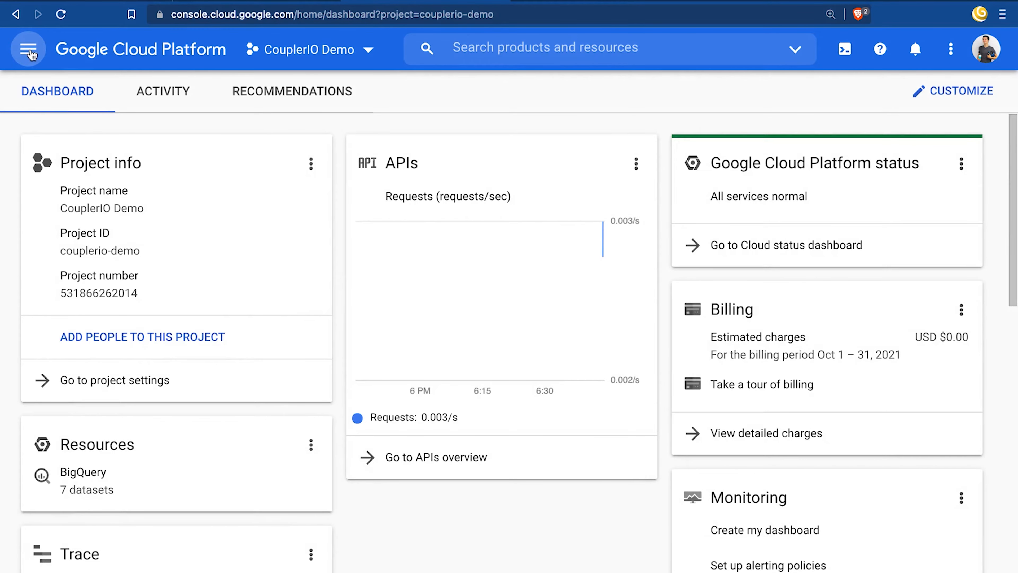
In Google Cloud Platform, open the IAM & Admin service accounts of the CouplerIO Demo project.
left_click(31, 54)
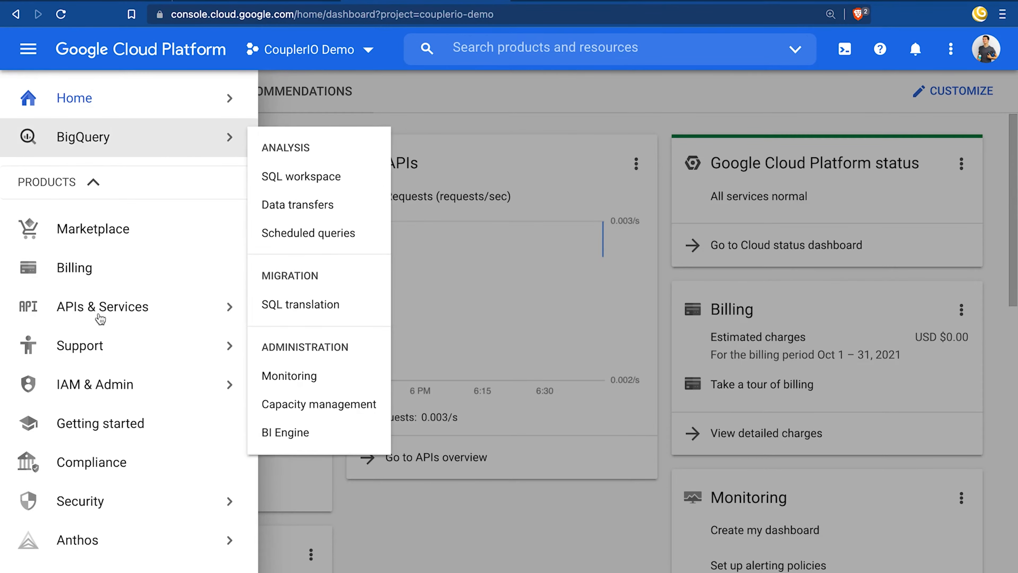
mouse_move(105, 386)
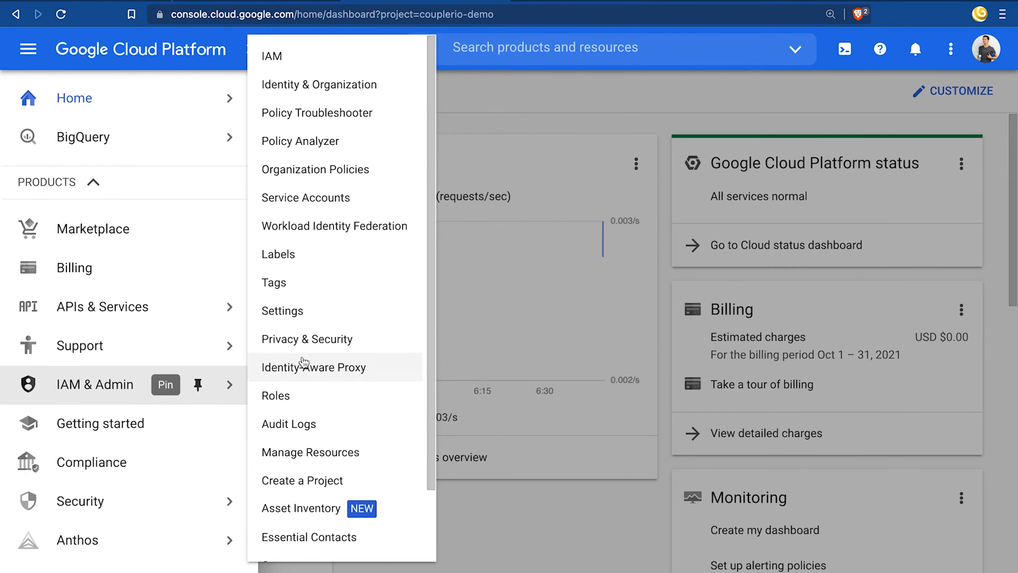
left_click(303, 205)
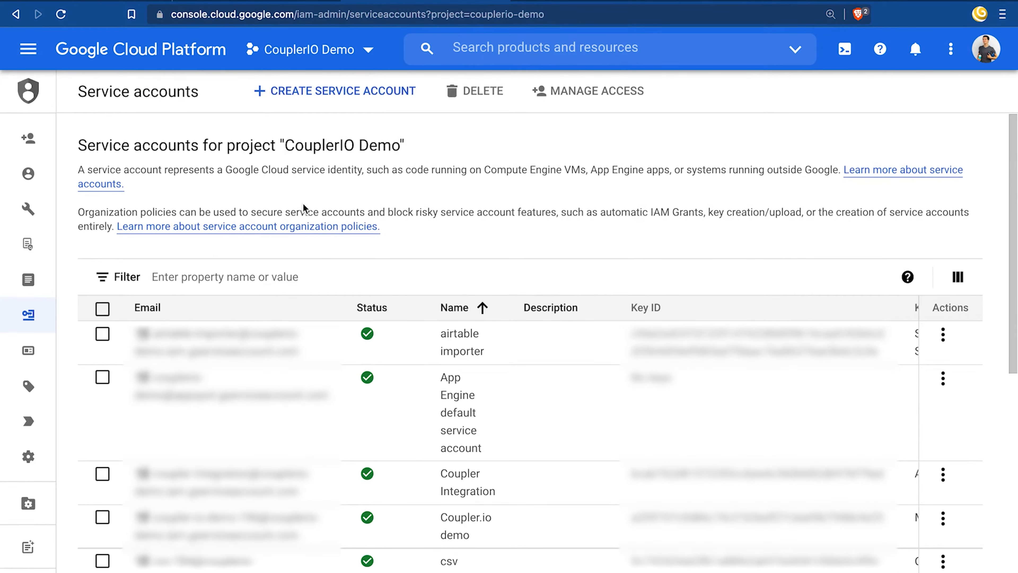
Create a service account named "wordpress" and continue to its project access.
left_click(301, 104)
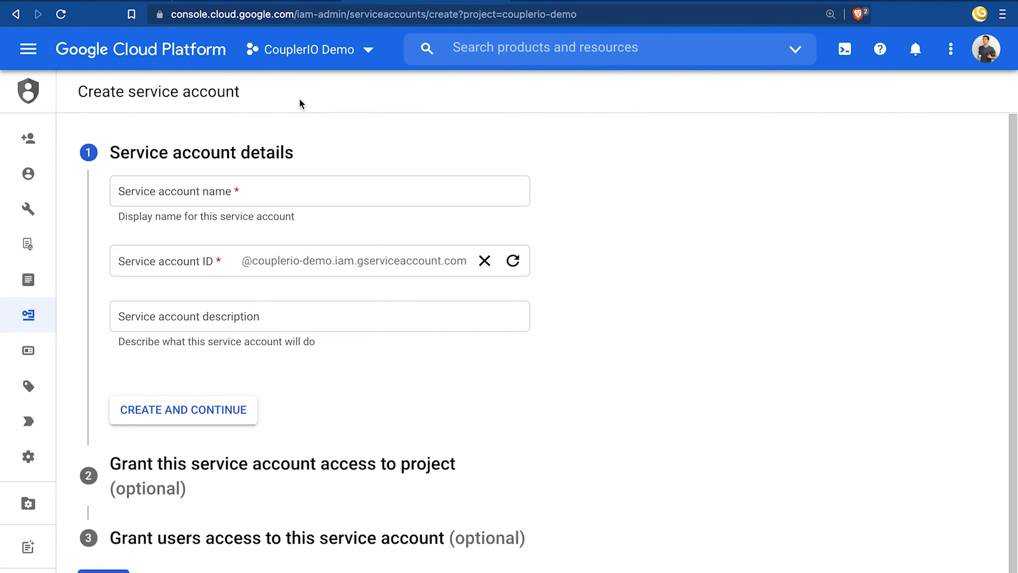
left_click(244, 183)
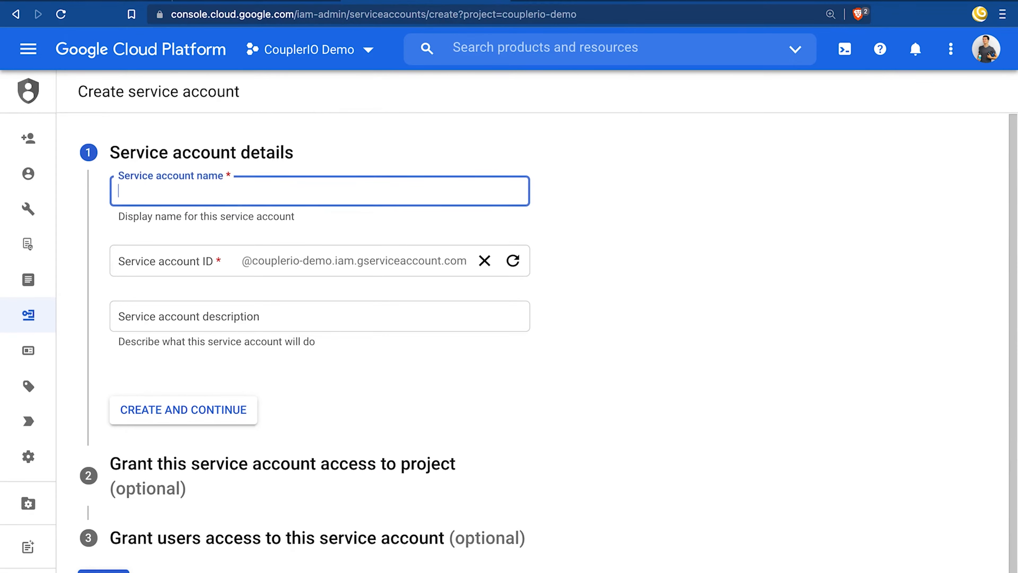
type("wordpress")
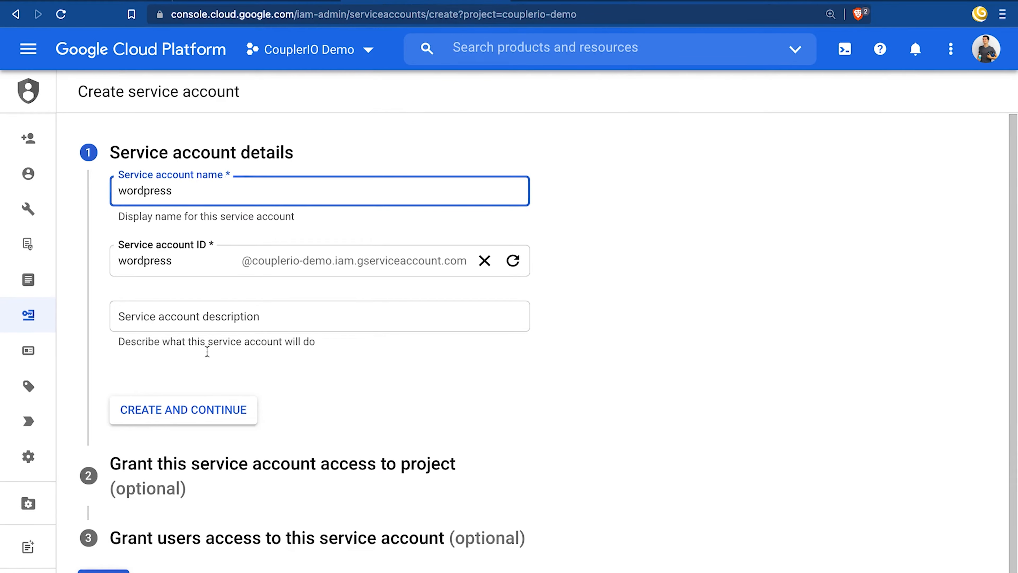
left_click(199, 409)
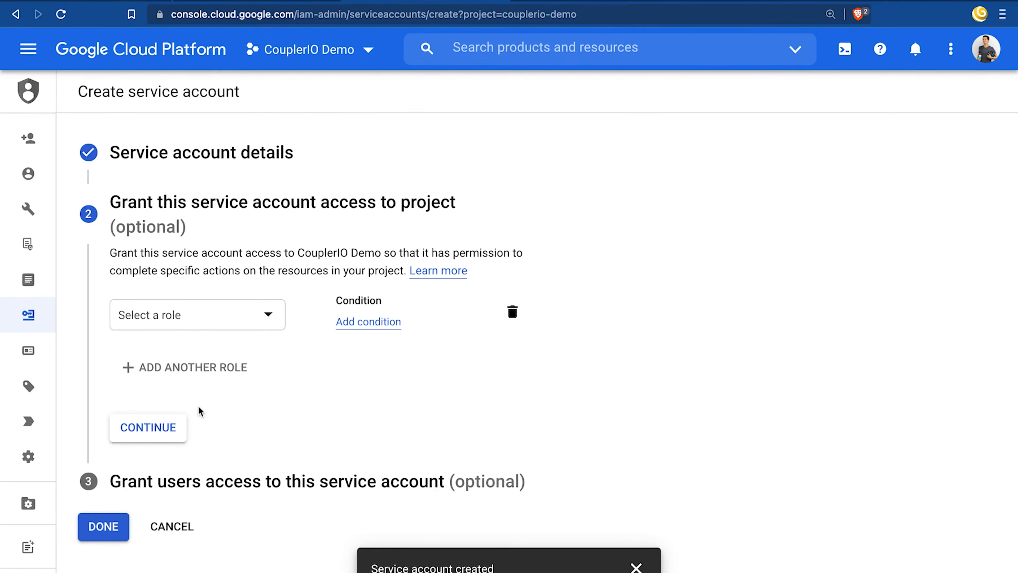
Grant the new service account the BigQuery Data Editor and BigQuery Job User roles and finish its setup.
left_click(213, 322)
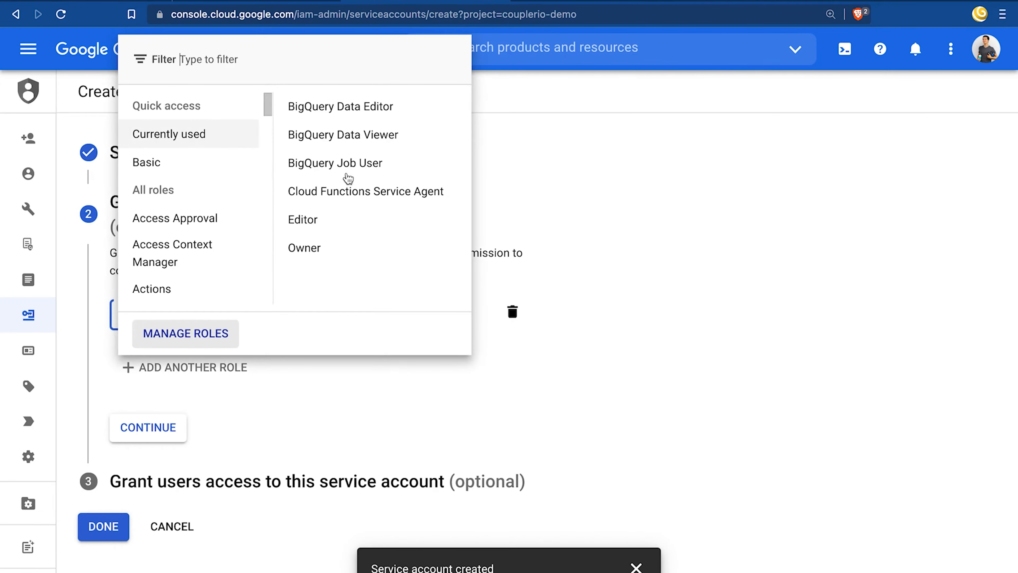
left_click(356, 106)
left_click(205, 402)
left_click(209, 404)
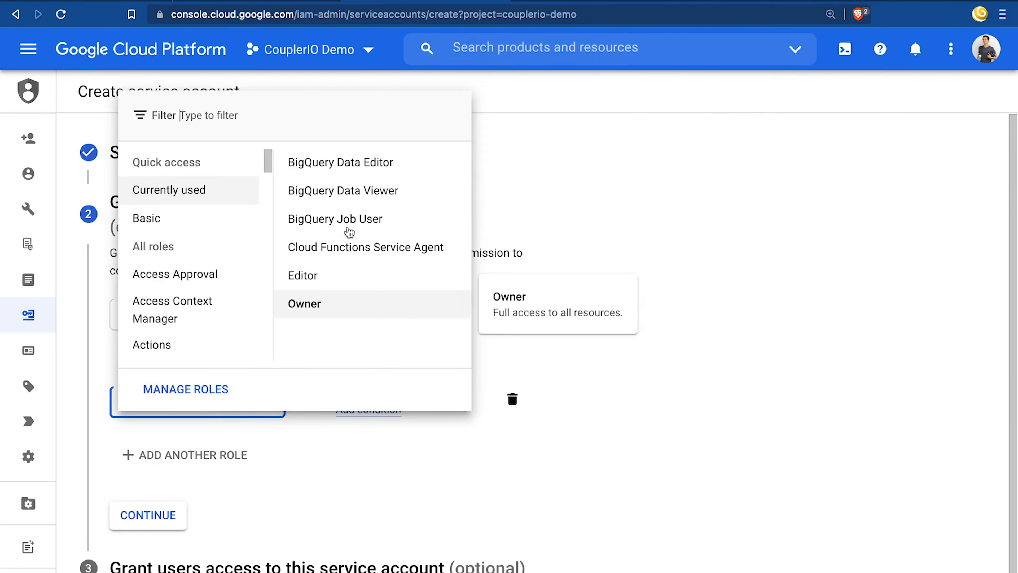
left_click(348, 222)
left_click(156, 526)
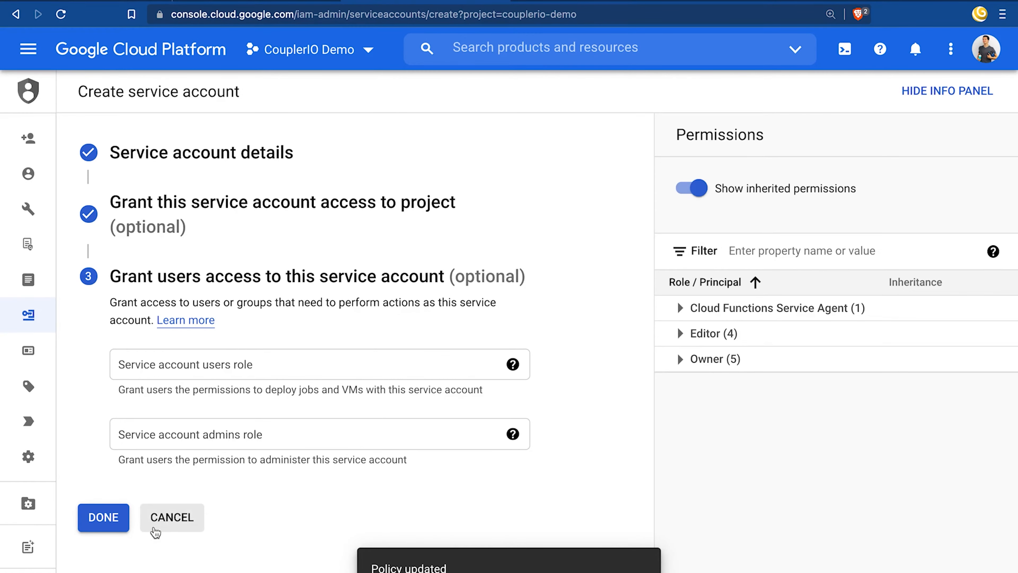
left_click(104, 517)
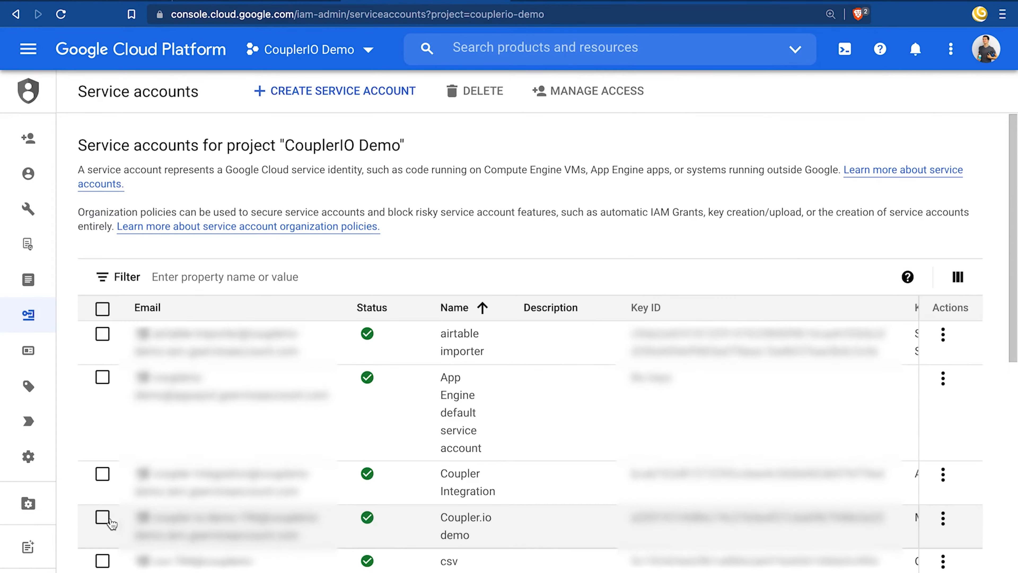
Create a JSON private key for the "wordpress" service account and save the key file to the Desktop.
scroll(112, 521, "down", 10)
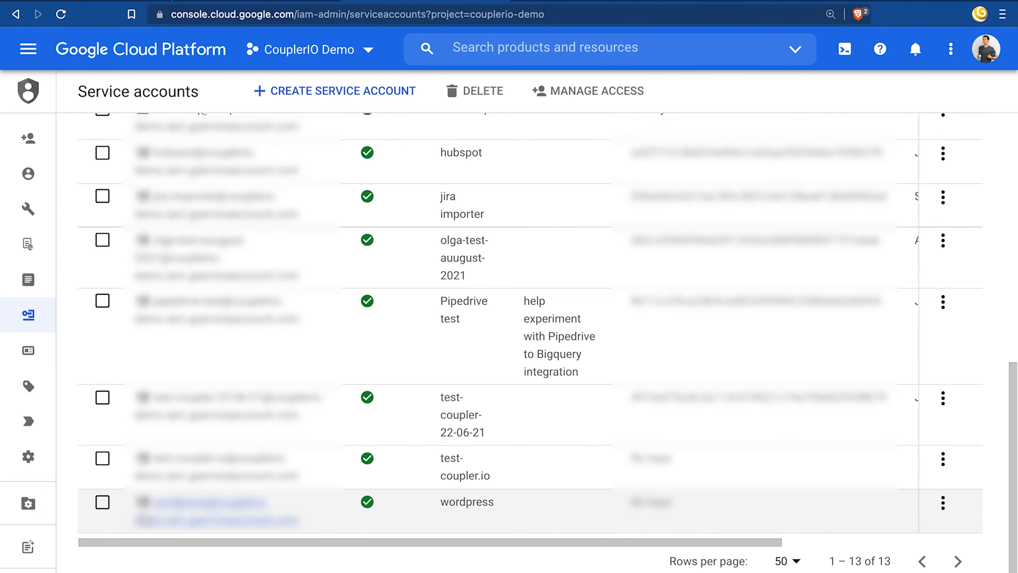
left_click(942, 502)
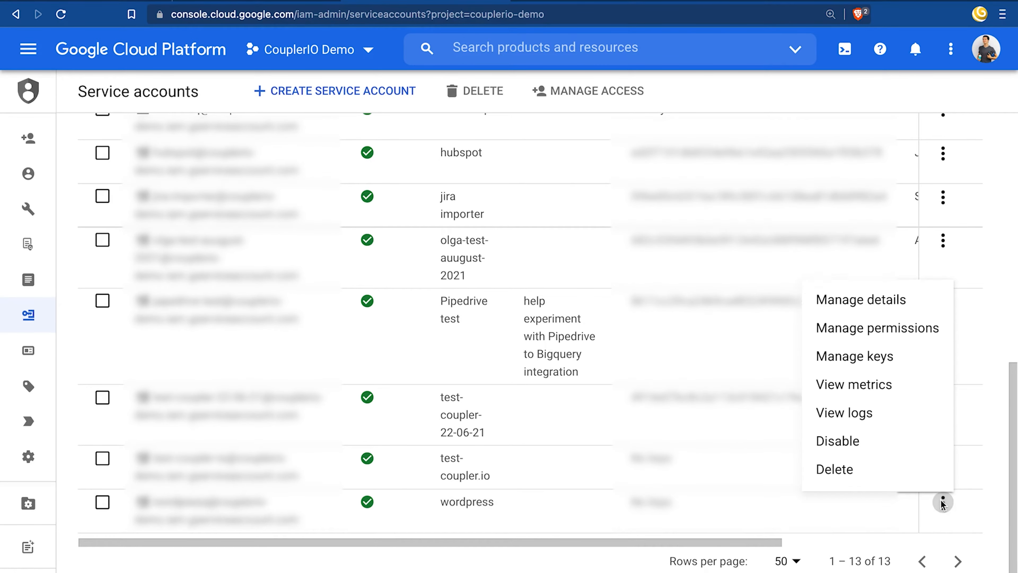
left_click(891, 355)
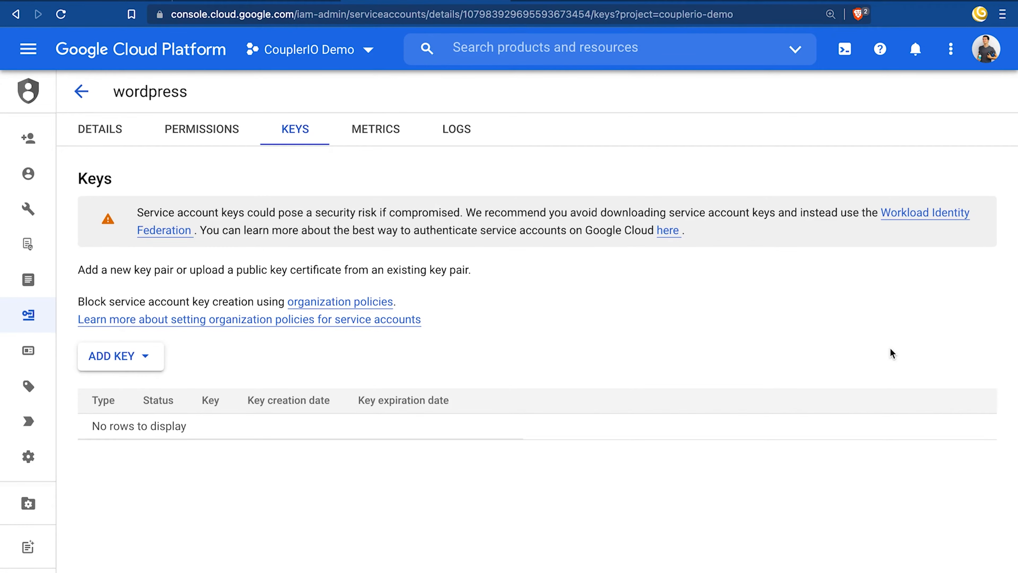
left_click(120, 360)
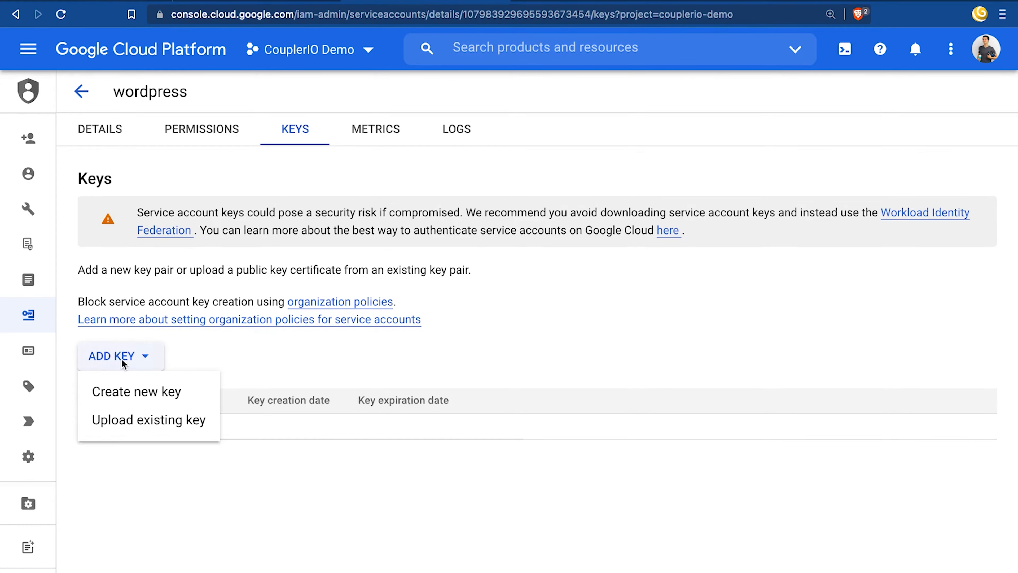
left_click(128, 395)
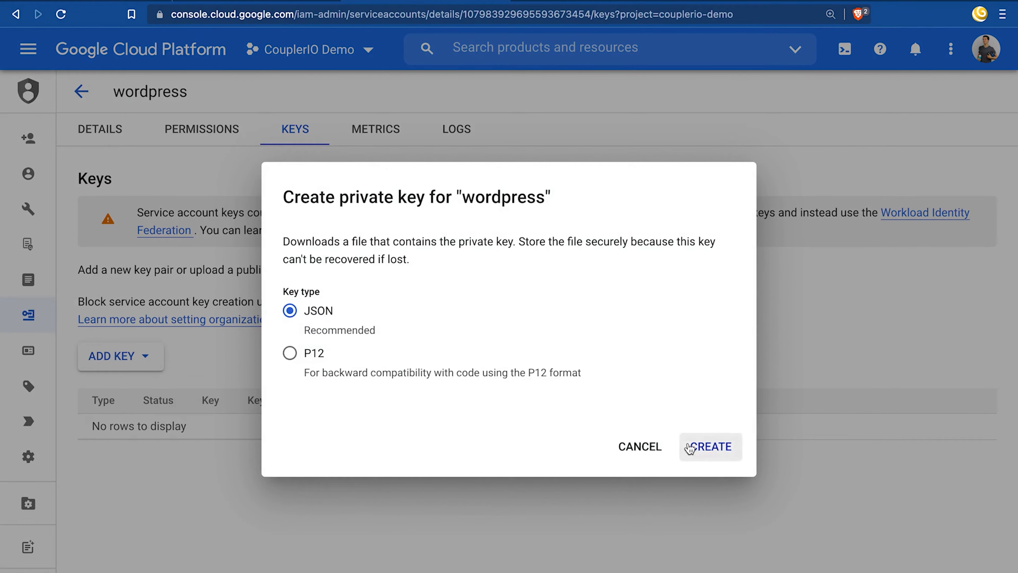
left_click(698, 446)
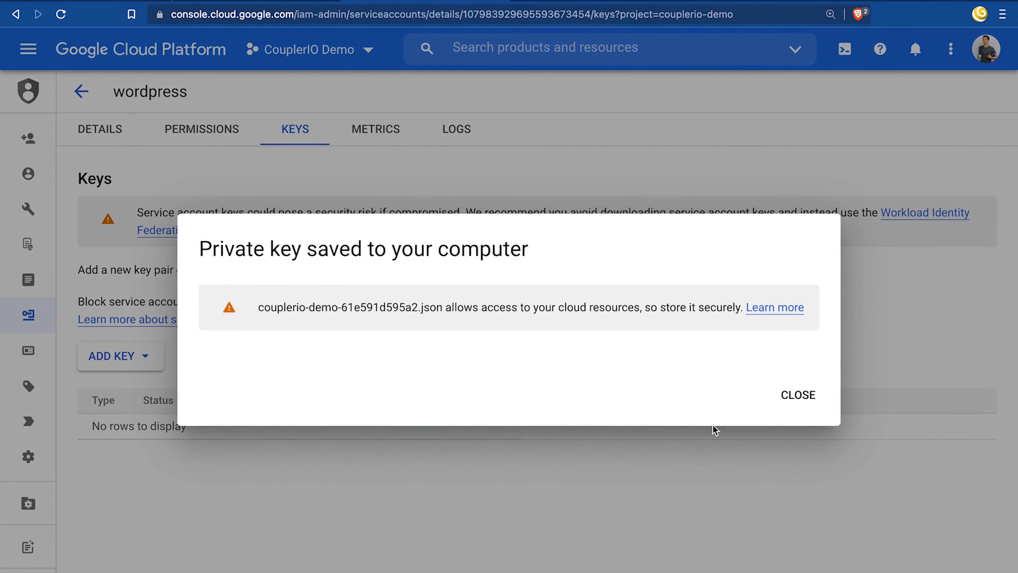
left_click(797, 396)
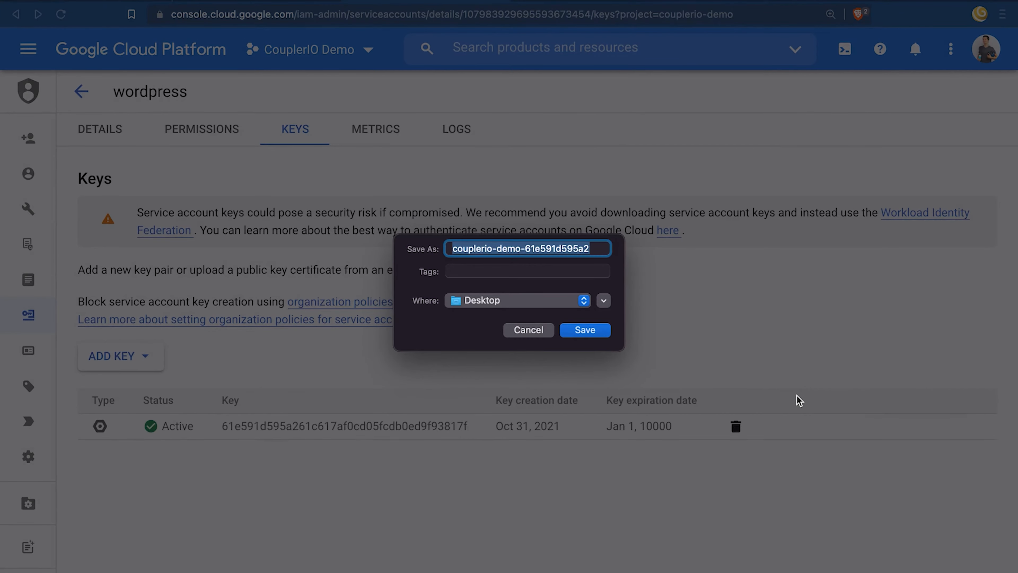
left_click(585, 329)
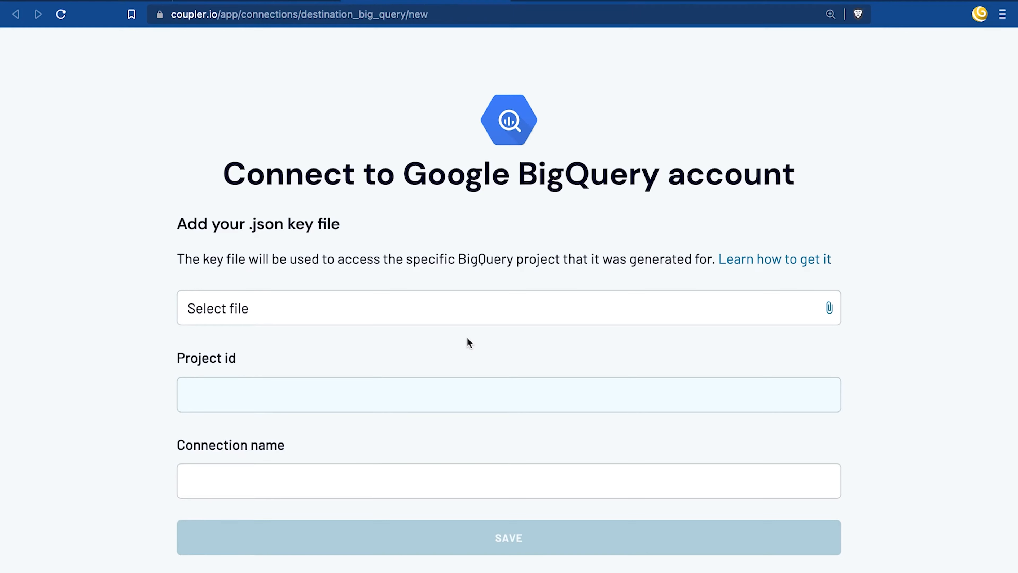
Switch to Coupler.io and connect the BigQuery account using the couplerio-demo .json key file from Downloads, continuing to the table settings.
left_click(456, 312)
left_click(469, 190)
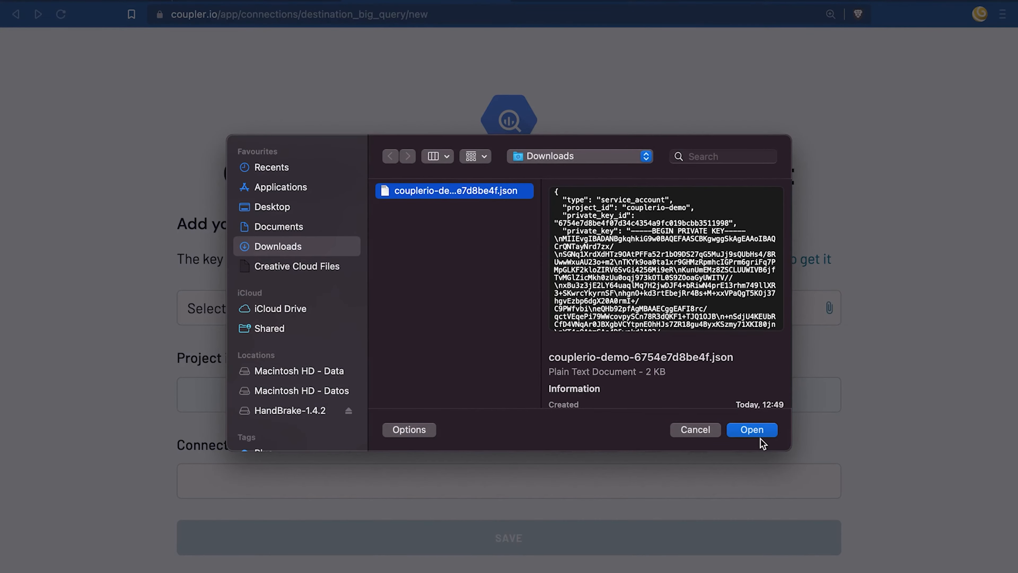
left_click(758, 433)
left_click(631, 541)
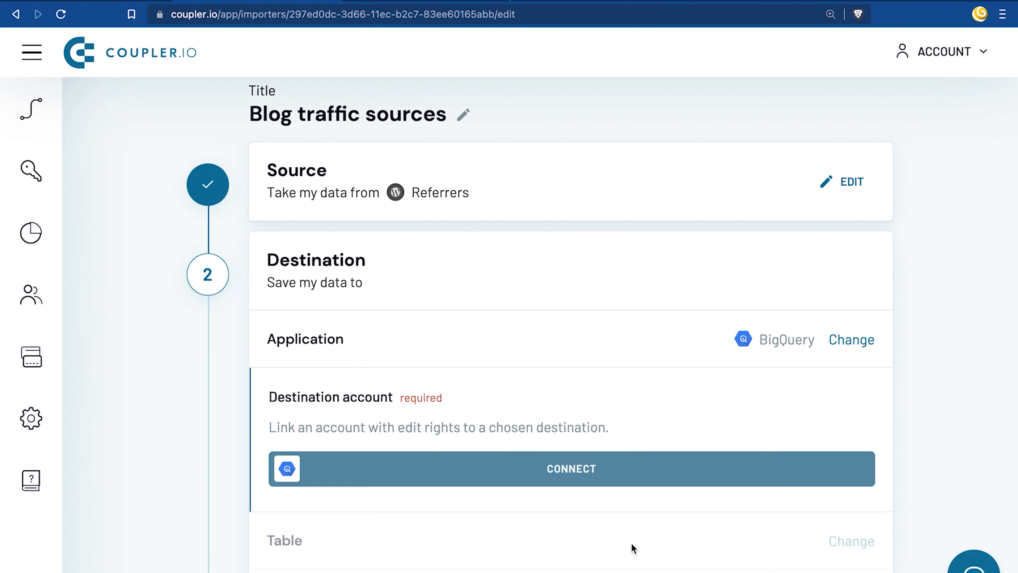
left_click(620, 519)
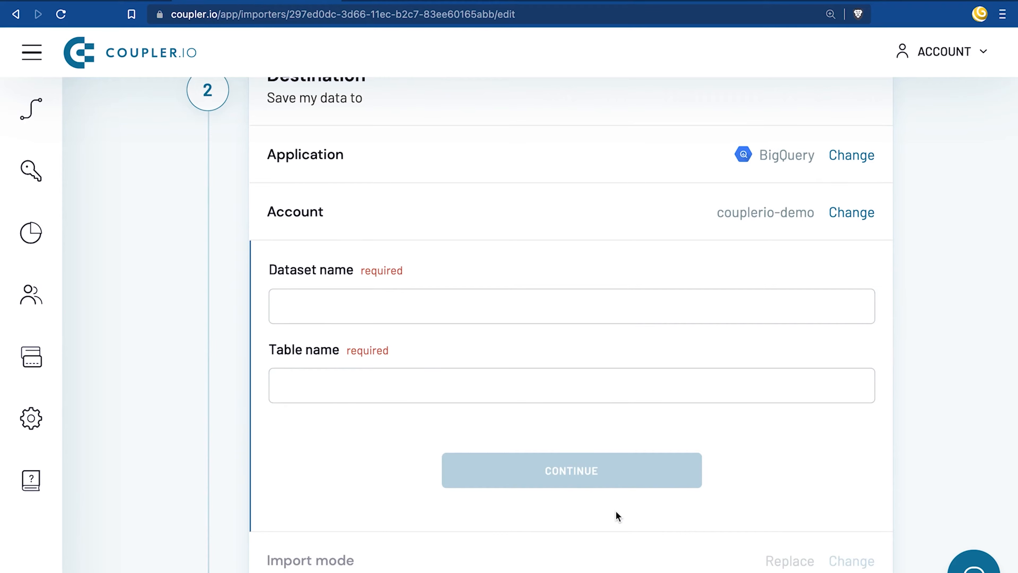
Copy the dataset name "WordPress" from the couplerio-demo project in BigQuery into the importer's destination dataset name.
key("ctrl+Tab")
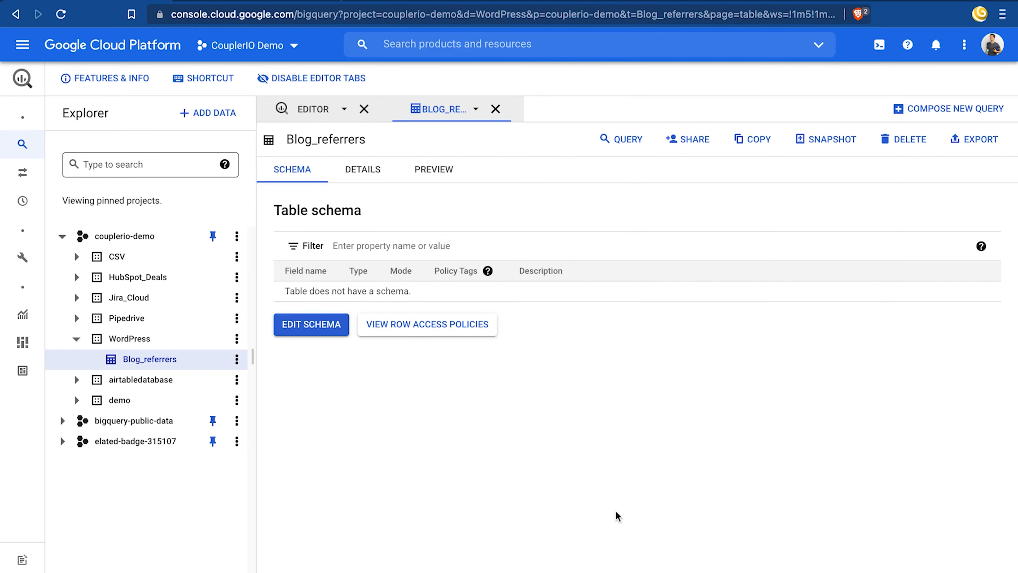
left_click_drag(152, 339, 108, 344)
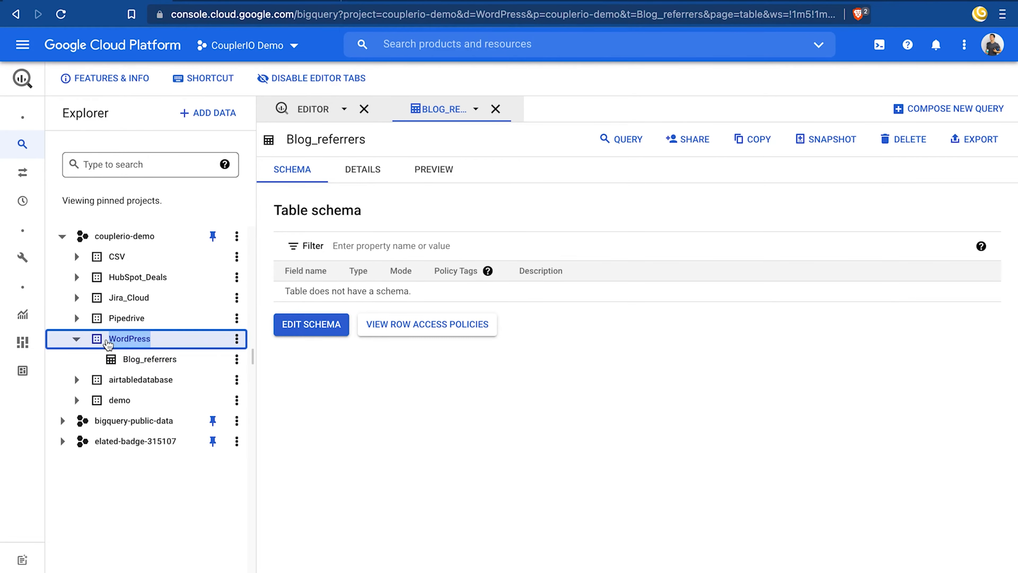
key("ctrl+c")
key("ctrl+shift+Tab")
left_click(330, 298)
key("ctrl+v")
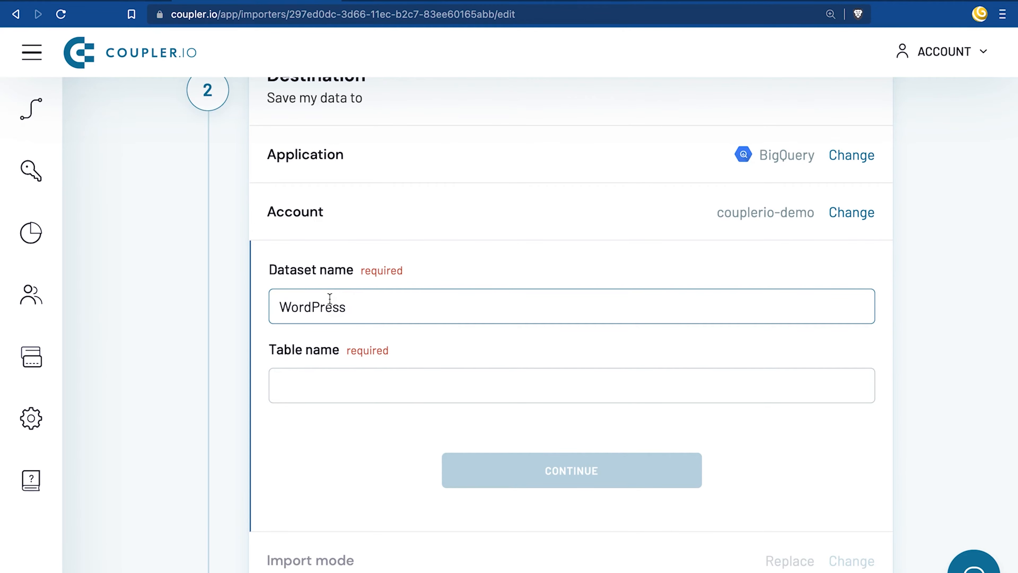
Copy the table name "Blog_referrers" from BigQuery into the importer's destination table name, and accept the Replace import mode.
key("ctrl+Tab")
left_click_drag(182, 359, 122, 365)
key("ctrl+c")
key("ctrl+shift+Tab")
left_click(373, 388)
key("ctrl+v")
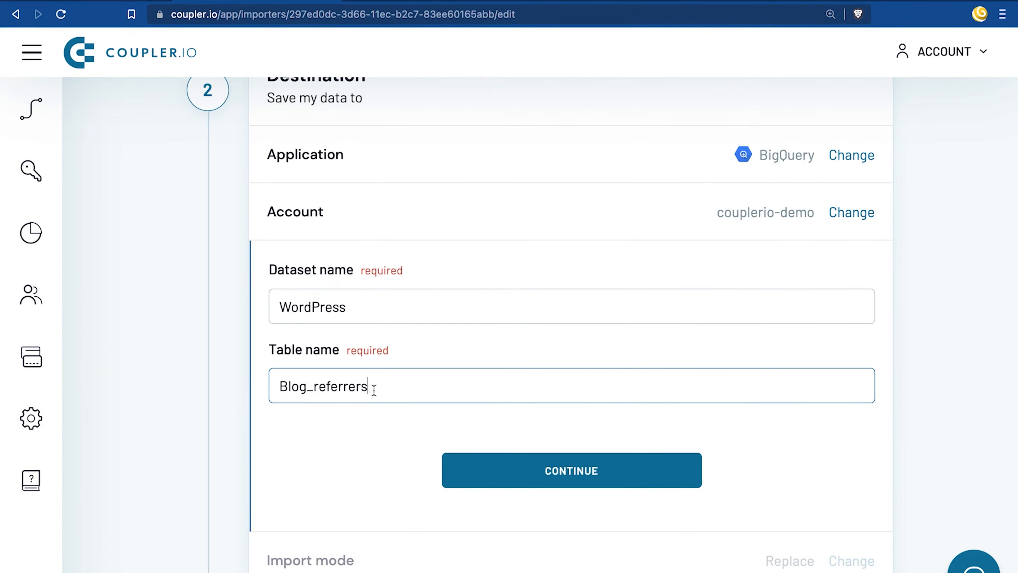
left_click(501, 471)
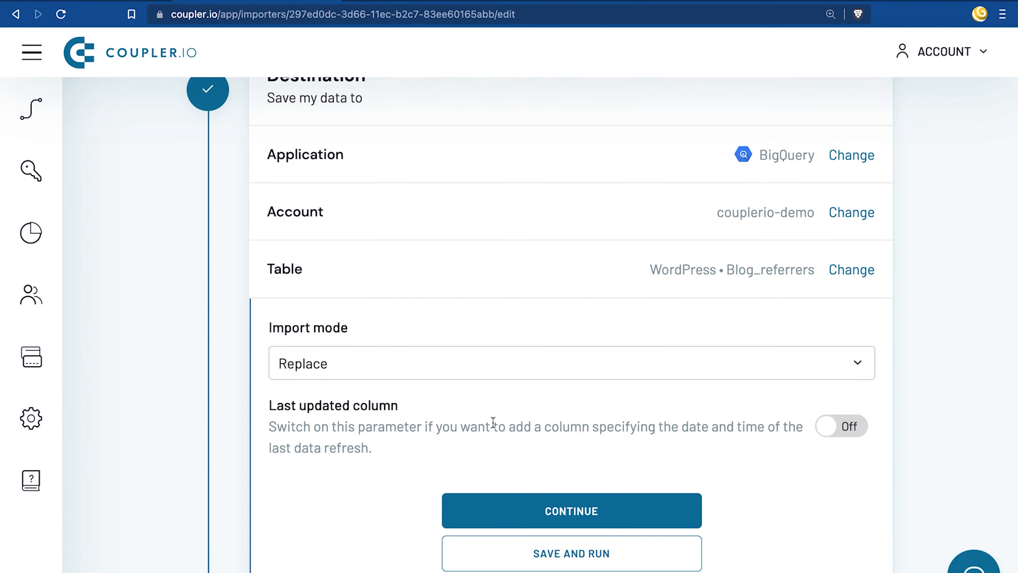
left_click(505, 510)
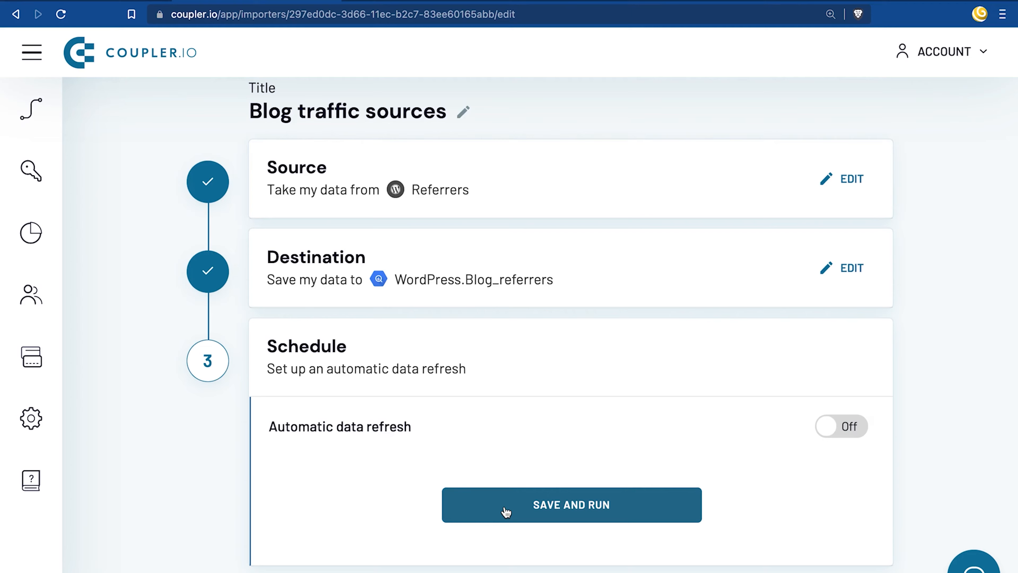
Turn on automatic data refresh for the importer and add Saturday and Sunday to its refresh days.
left_click(841, 427)
scroll(841, 427, "down", 5)
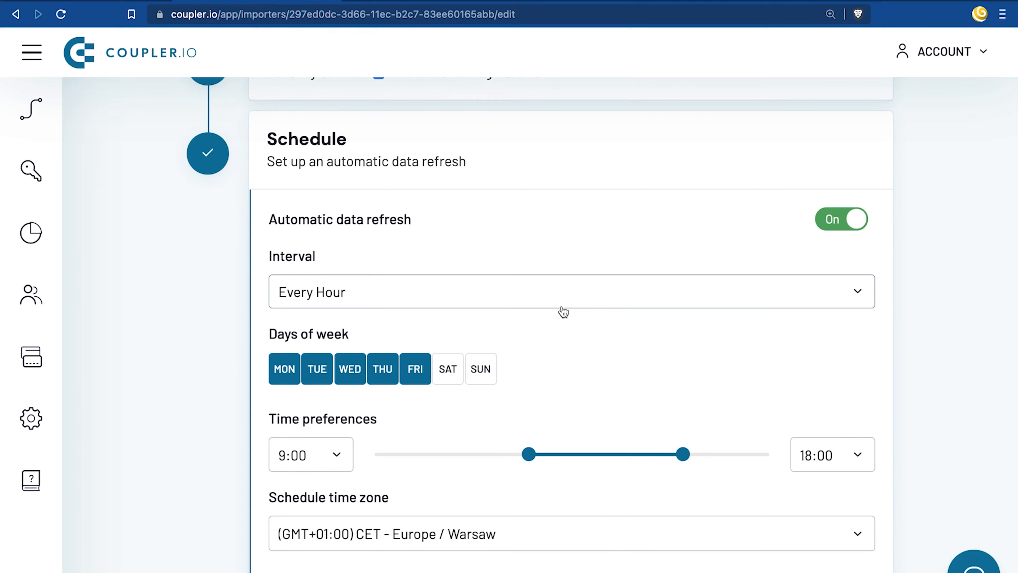
left_click(450, 378)
left_click(482, 373)
scroll(482, 375, "down", 3)
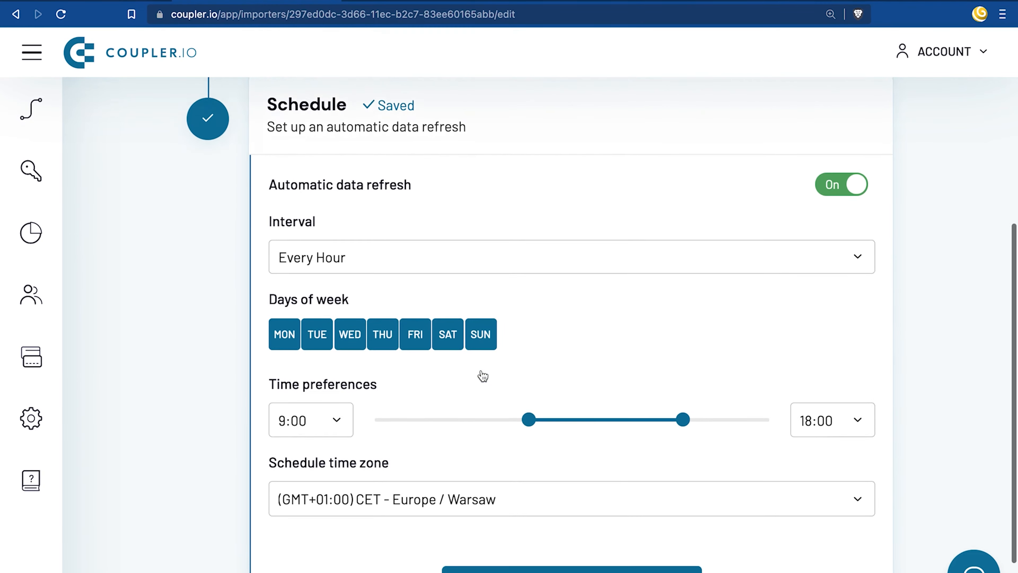